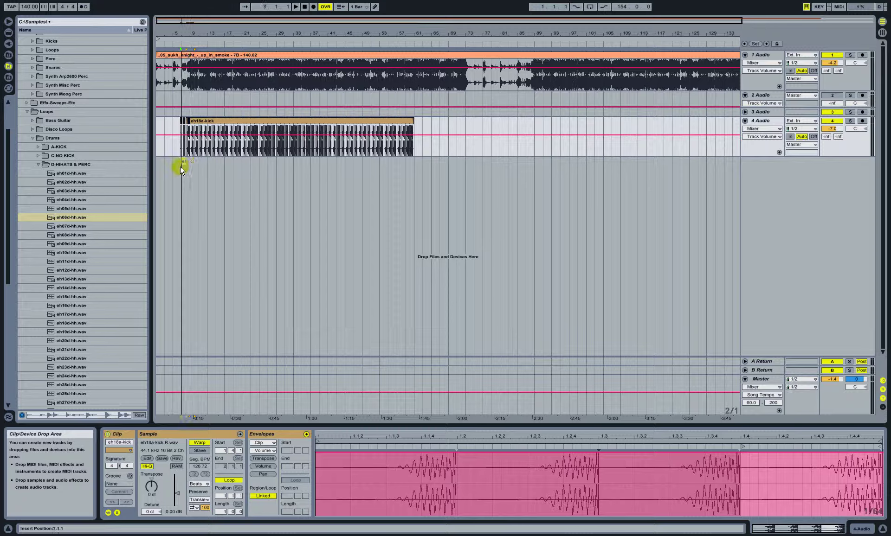
# Step: Place eh06d-hh.wav on a new audio track at bar 9, unfold the track and play it back with the song
pyautogui.moveTo(193, 31); pyautogui.dragTo(541, 31)
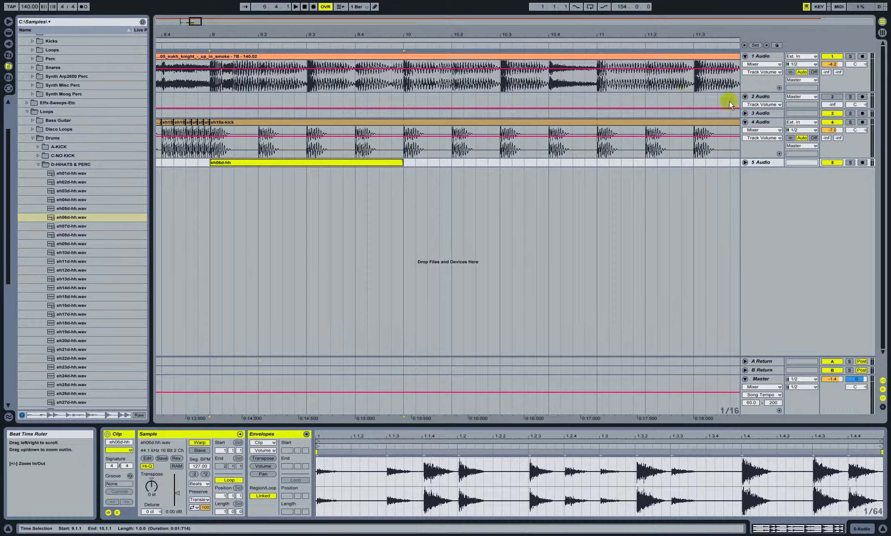
pyautogui.click(745, 163)
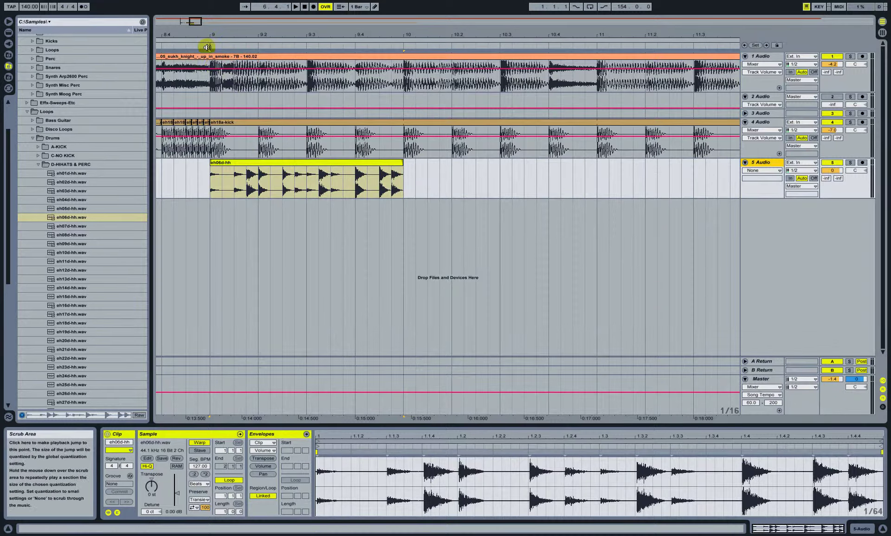
pyautogui.click(746, 163)
pyautogui.click(746, 163)
pyautogui.click(209, 46)
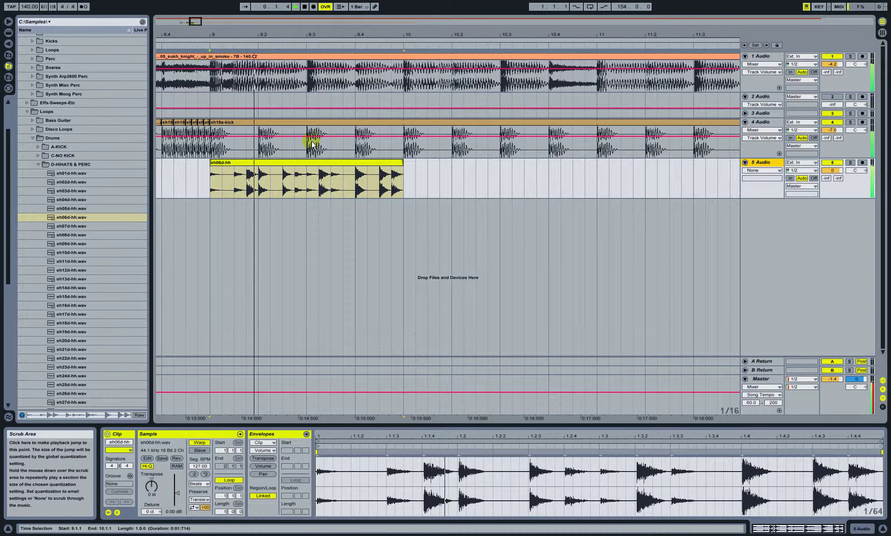
# Step: Extend the looped eh06d-hh clip to 13.2.2 and play the arrangement from bar 9
pyautogui.moveTo(401, 178); pyautogui.dragTo(739, 182)
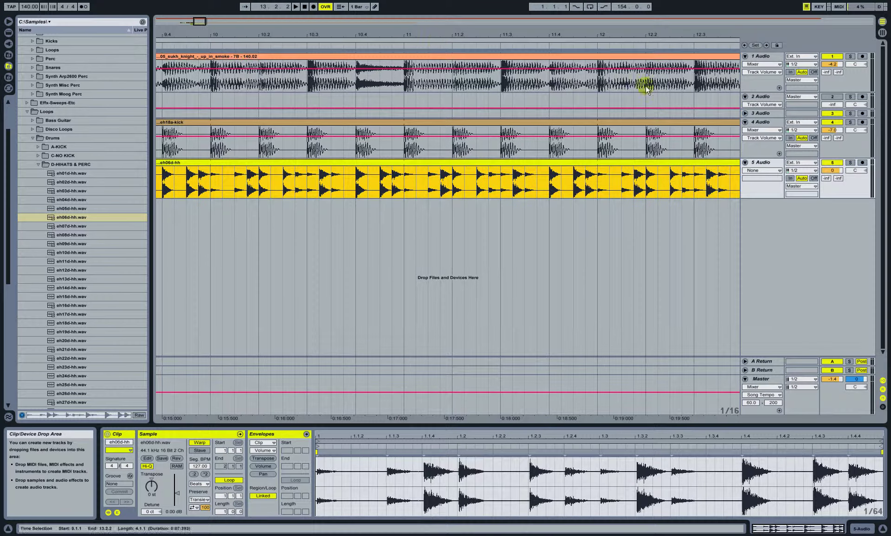
pyautogui.moveTo(405, 34); pyautogui.dragTo(370, 40)
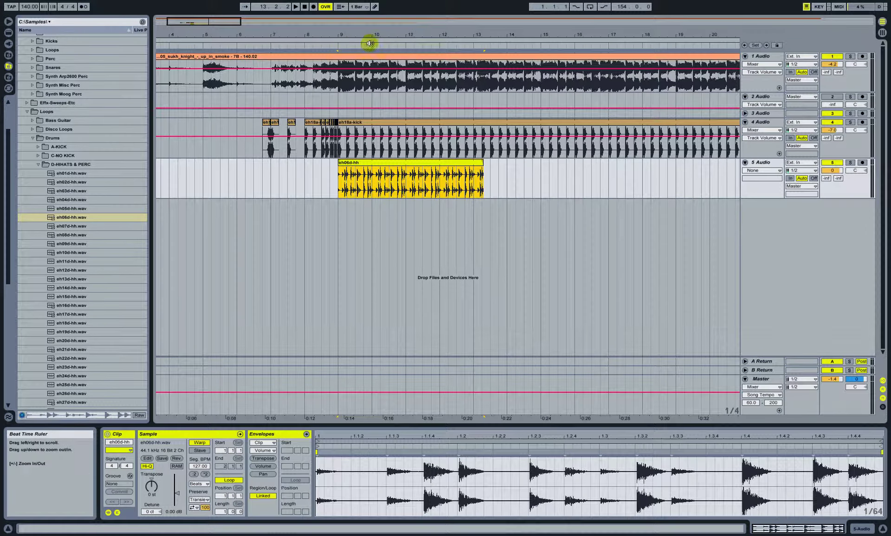
pyautogui.click(339, 45)
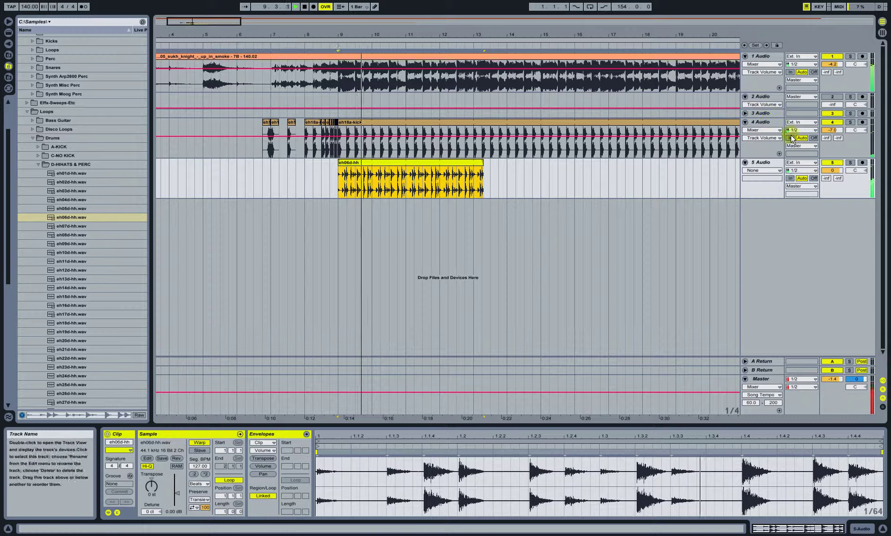
# Step: Lower the volume of track 5 to about -11 dB, stop playback, and mute and fold the track
pyautogui.moveTo(834, 171); pyautogui.dragTo(836, 173)
pyautogui.press('space')
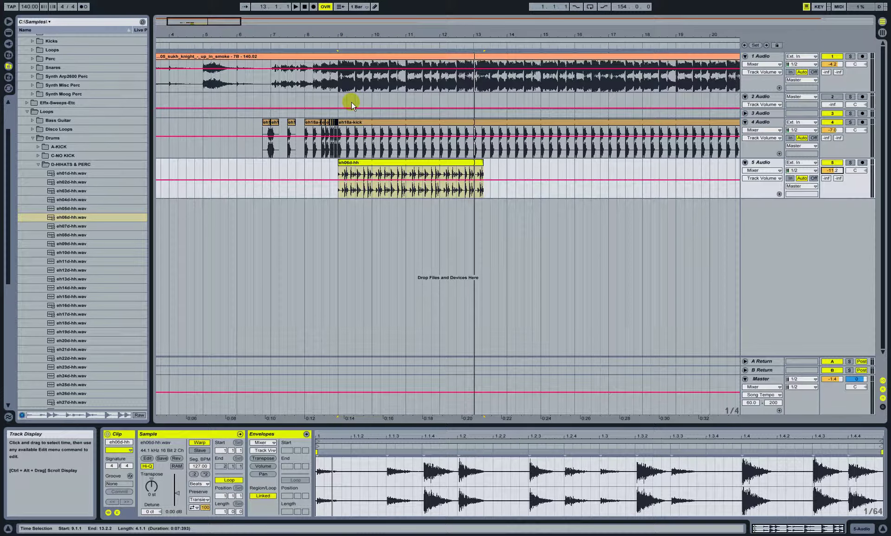
pyautogui.click(832, 163)
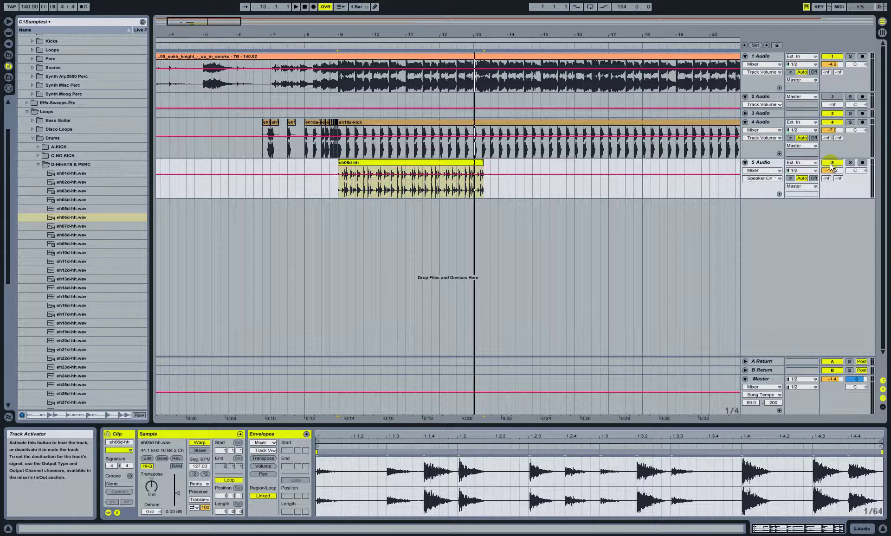
pyautogui.click(745, 163)
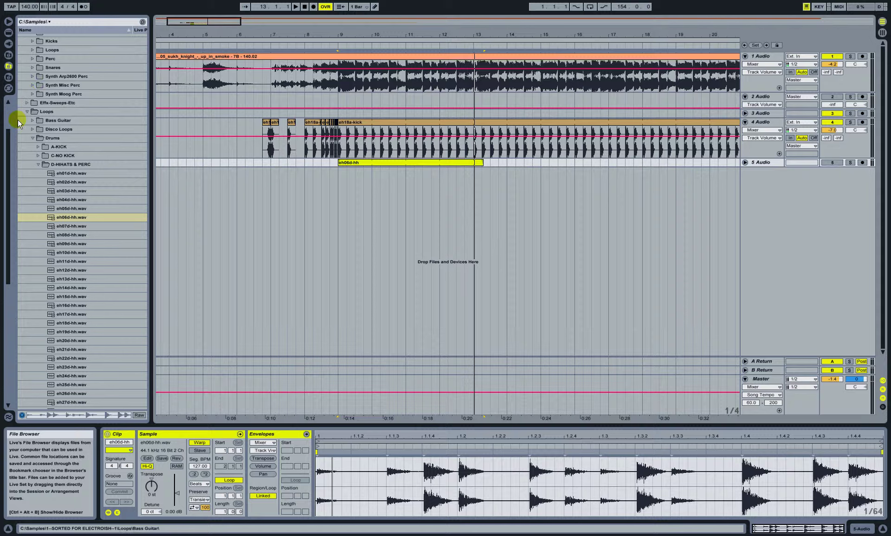
# Step: Audition several open hi-hat samples from the Drums > Hats > Open folder
pyautogui.scroll(2, 17, 119)
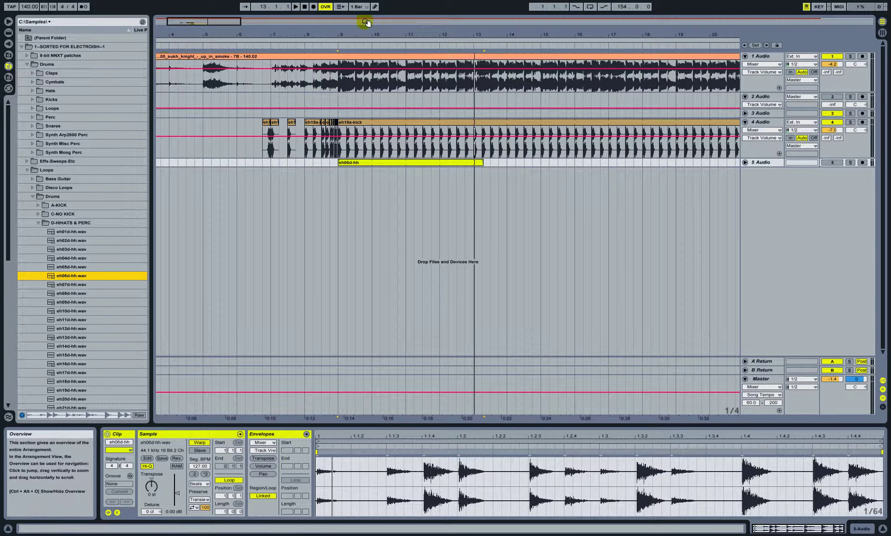
pyautogui.moveTo(339, 31); pyautogui.dragTo(342, 35)
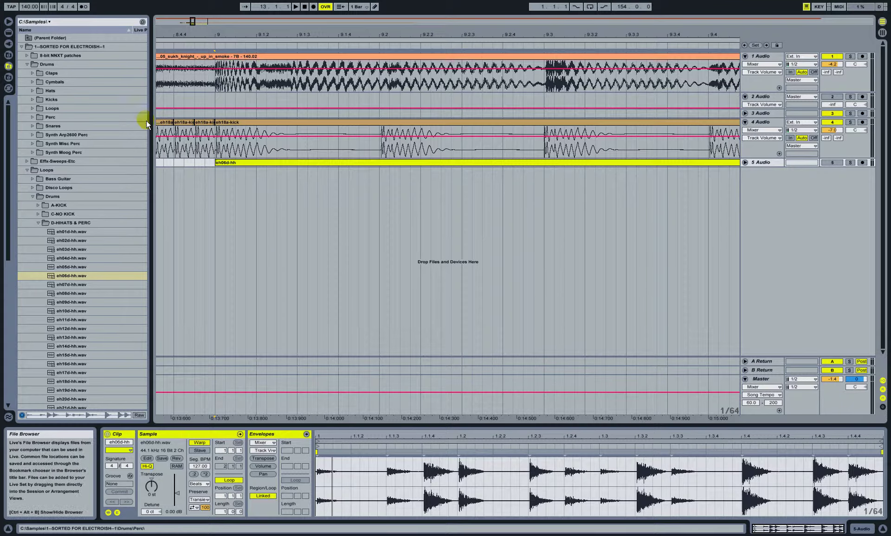
pyautogui.click(34, 91)
pyautogui.click(38, 108)
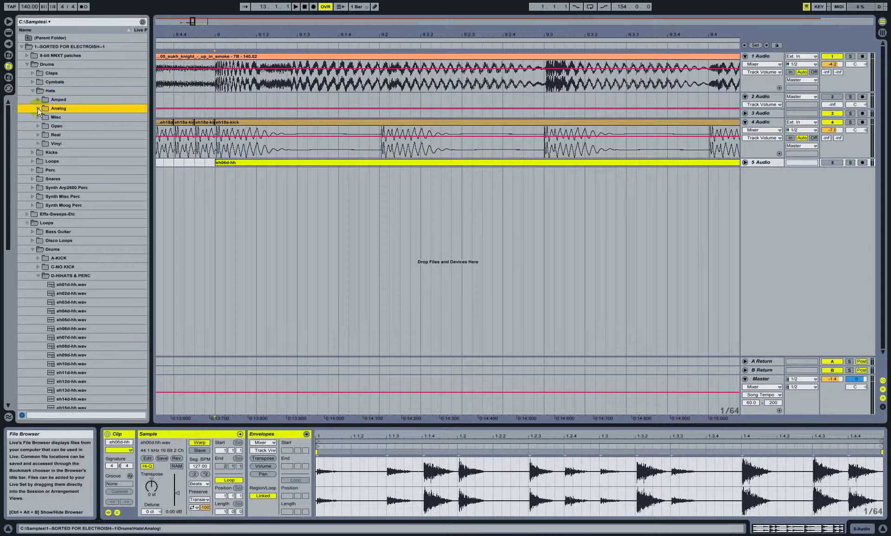
pyautogui.click(39, 126)
pyautogui.click(62, 143)
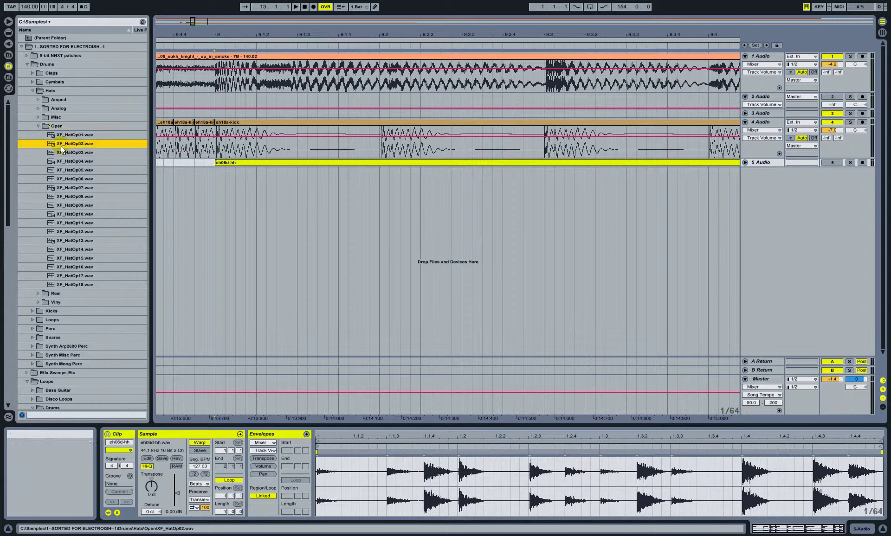
pyautogui.click(61, 153)
pyautogui.click(59, 179)
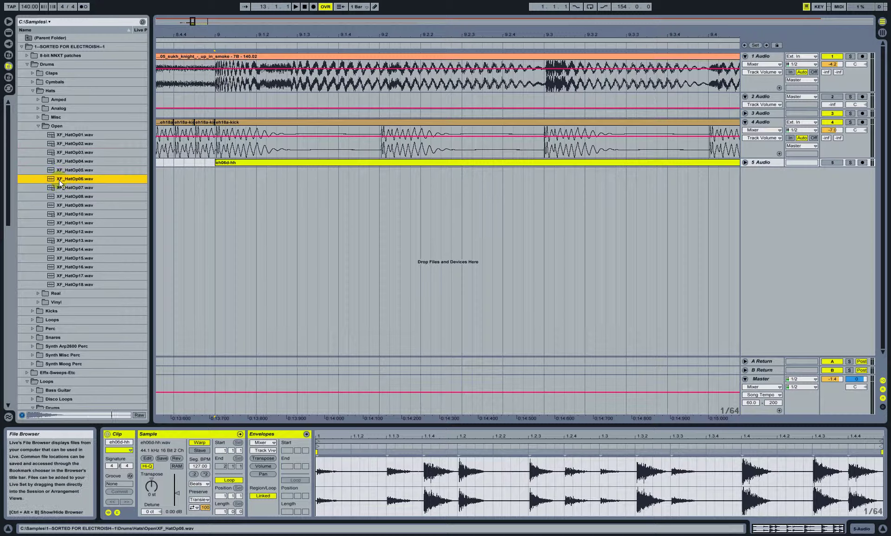
# Step: Place XF_HatOp02.wav on a new audio track at 9.1.3 and unfold that track
pyautogui.click(71, 145)
pyautogui.moveTo(72, 144); pyautogui.dragTo(303, 188)
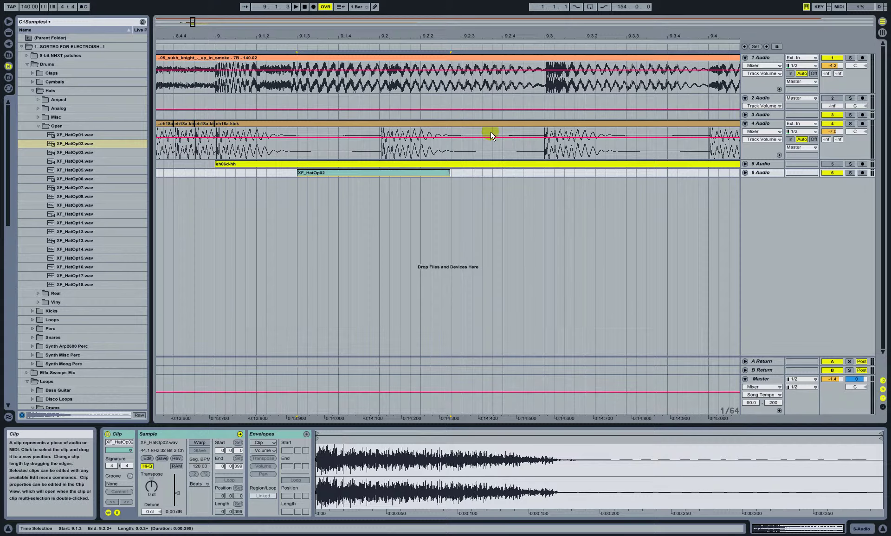
pyautogui.click(746, 172)
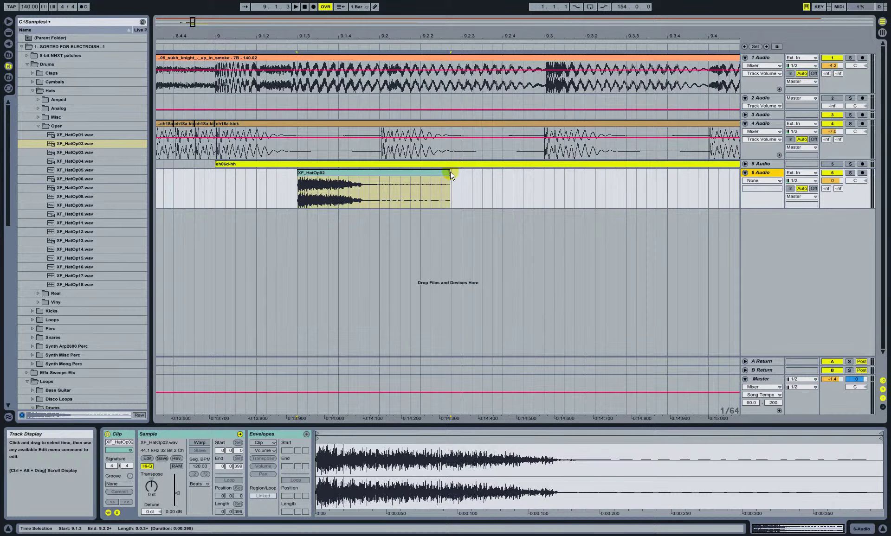
# Step: Trim the XF_HatOp02 clip to an eighth note and copy it to 9.2.3, 9.3.3 and 9.4.3
pyautogui.moveTo(450, 176); pyautogui.dragTo(488, 185)
pyautogui.moveTo(533, 30); pyautogui.dragTo(531, 30)
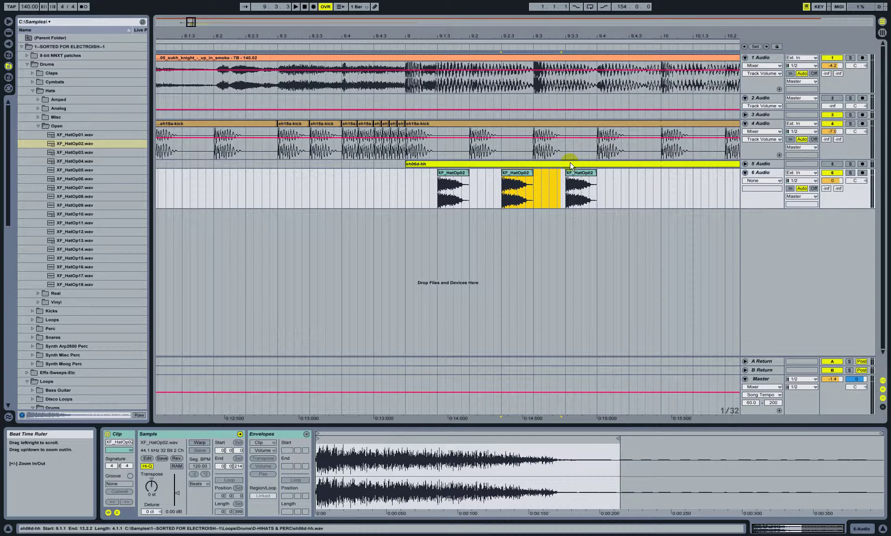
pyautogui.moveTo(576, 172); pyautogui.dragTo(639, 171)
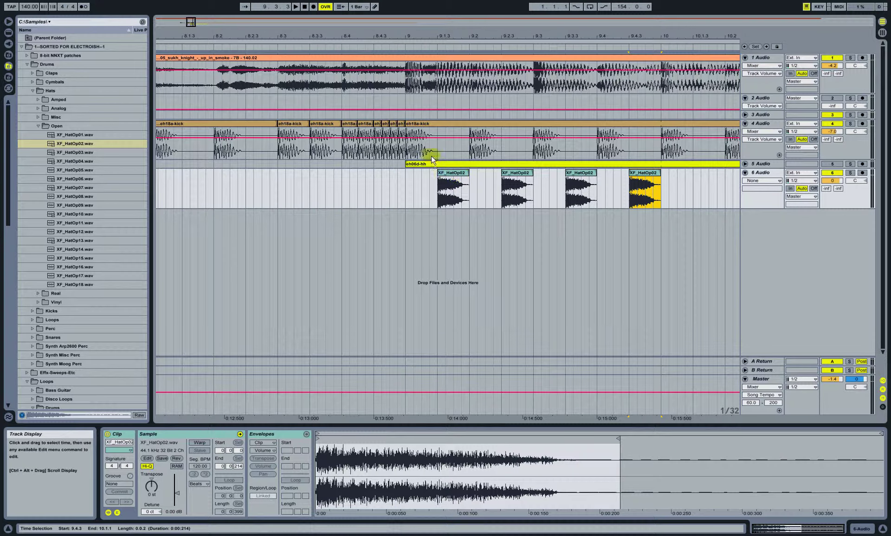
# Step: Mute track 1 and briefly play the kick and open hats around bar 9
pyautogui.click(834, 58)
pyautogui.click(397, 50)
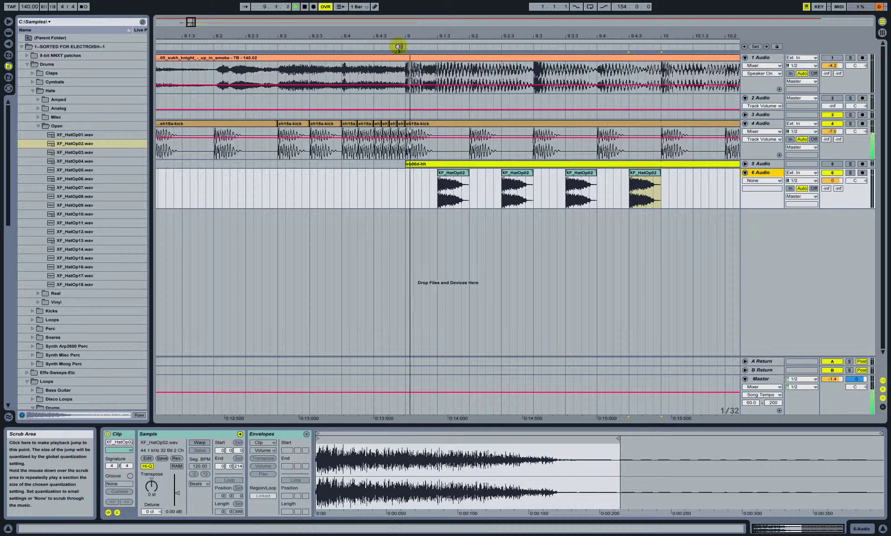
pyautogui.press('space')
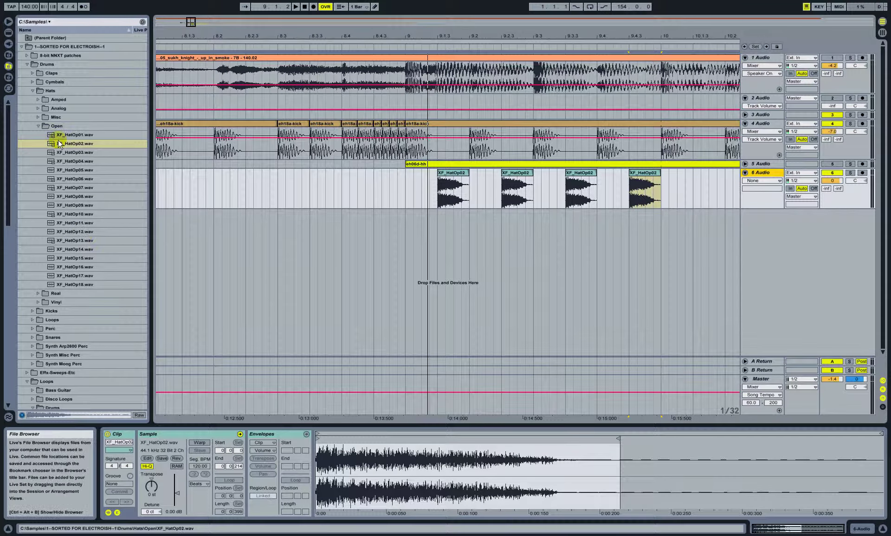
# Step: Audition several analog hi-hat samples from the Hats > Analog folder
pyautogui.click(39, 126)
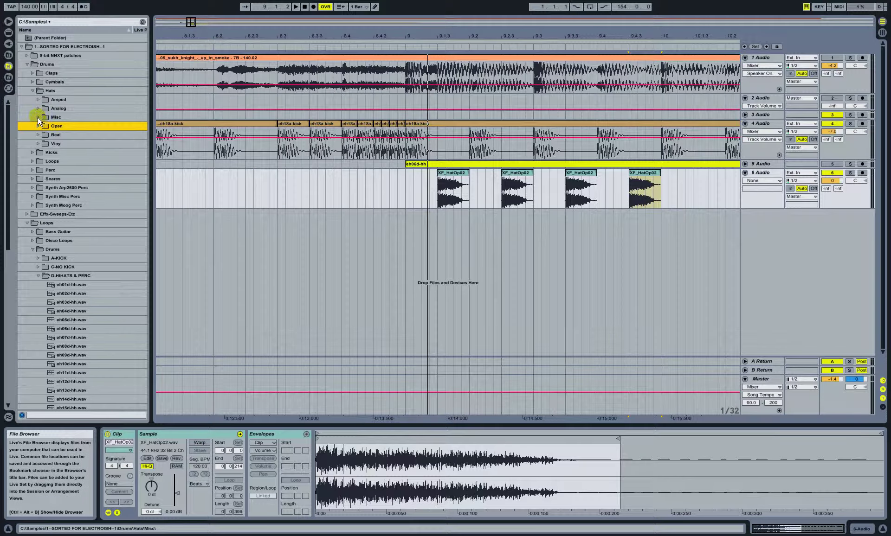
pyautogui.click(36, 109)
pyautogui.click(80, 171)
pyautogui.click(79, 188)
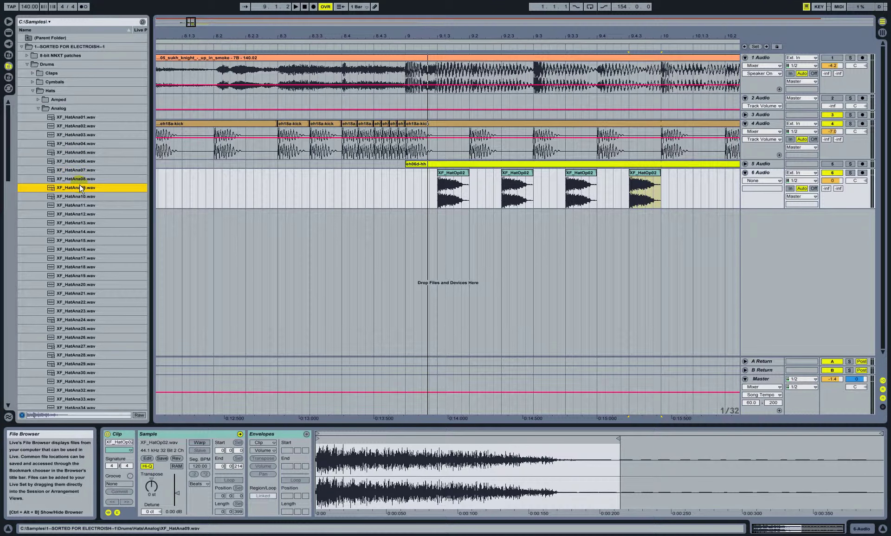
pyautogui.click(78, 161)
# Step: Place XF_HatAna09.wav directly before each open hat at 9.1.2, 9.2.2, 9.3.2 and 9.4.2, and play the pattern
pyautogui.click(80, 188)
pyautogui.moveTo(77, 190); pyautogui.dragTo(488, 178)
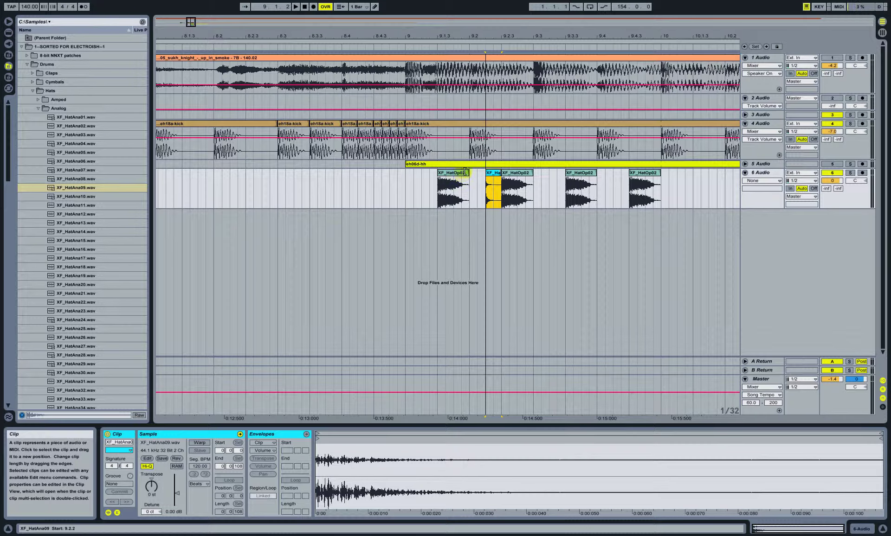
pyautogui.moveTo(498, 176); pyautogui.dragTo(622, 184)
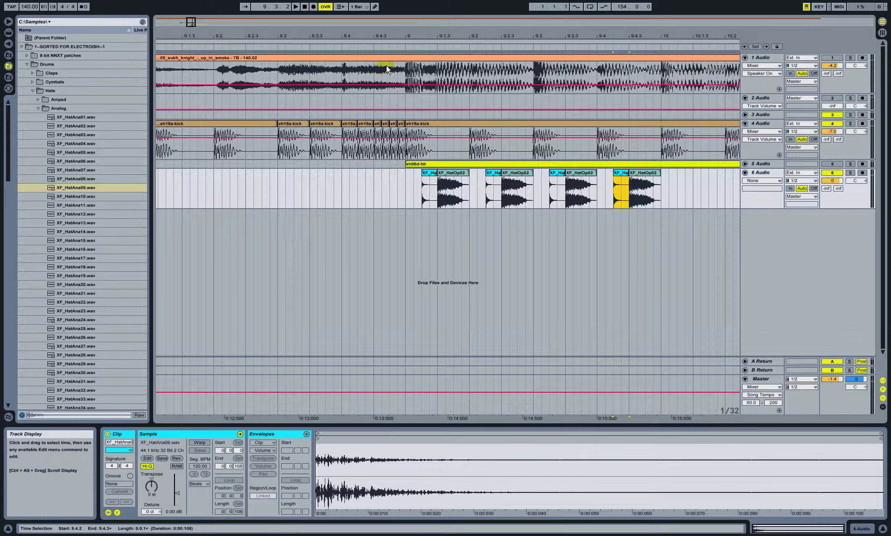
pyautogui.click(381, 45)
# Step: Consolidate the hat clips on track 6 from 9.1.1 to 10.1.1 into a single clip
pyautogui.moveTo(660, 186); pyautogui.dragTo(410, 186)
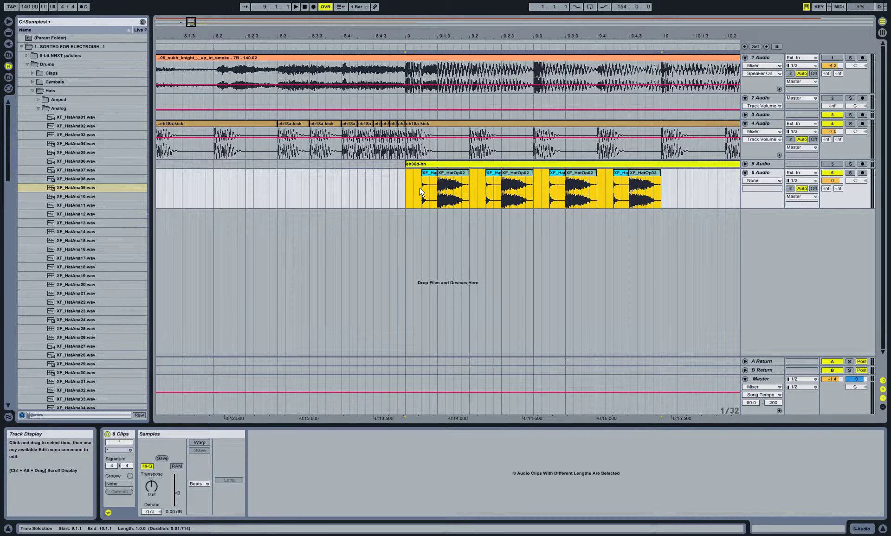
pyautogui.moveTo(664, 194); pyautogui.dragTo(411, 194)
pyautogui.rightClick(431, 173)
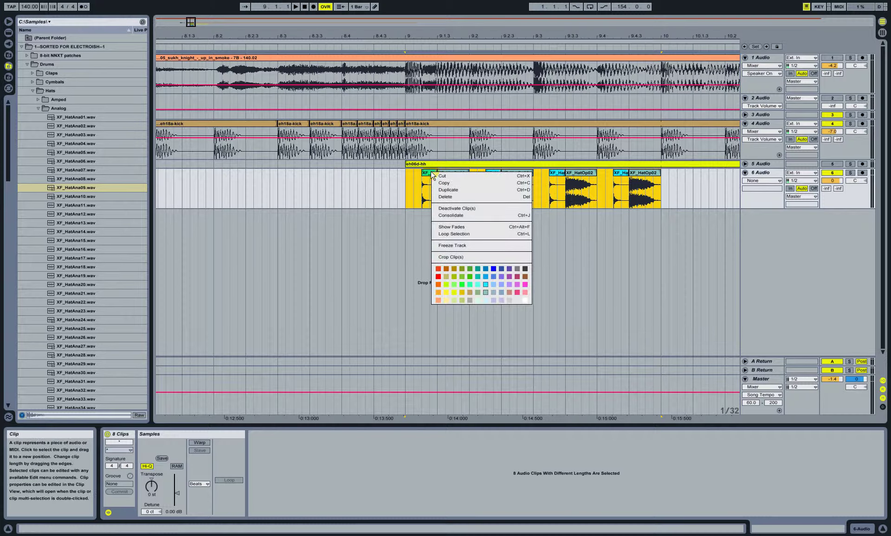
pyautogui.click(457, 216)
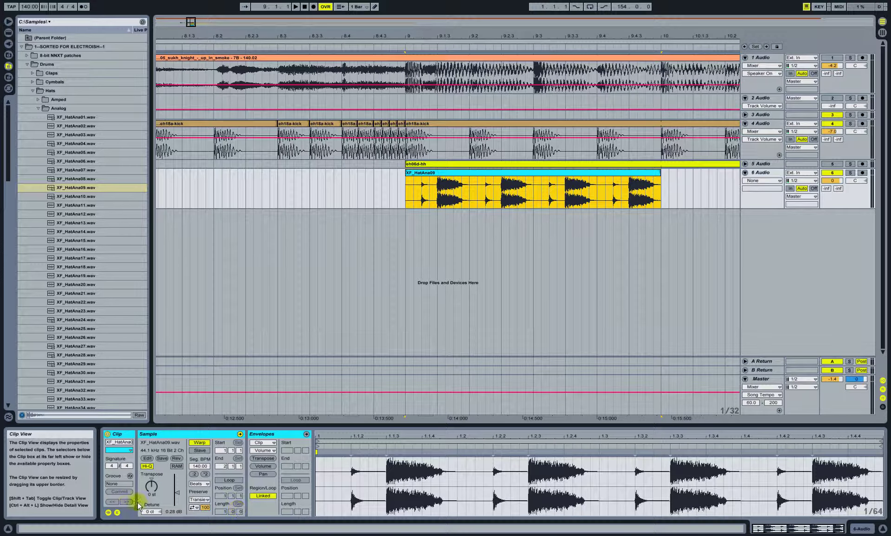
# Step: Draw small volume envelope dips over each of the four open hat hits in the consolidated clip
pyautogui.click(116, 508)
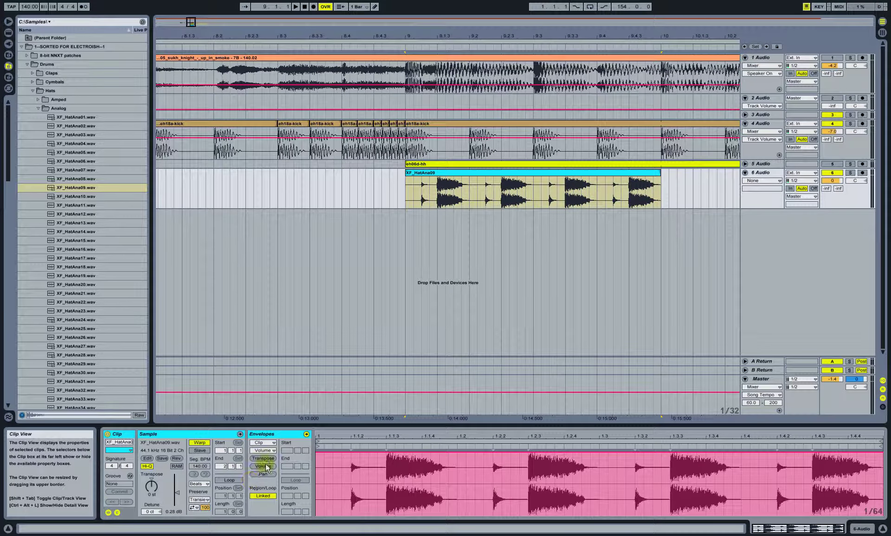
pyautogui.click(380, 482)
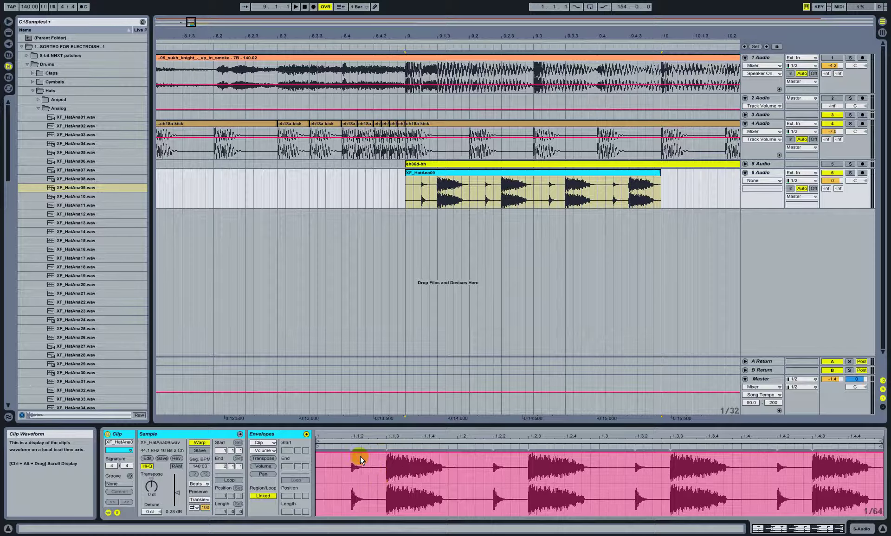
pyautogui.press('b')
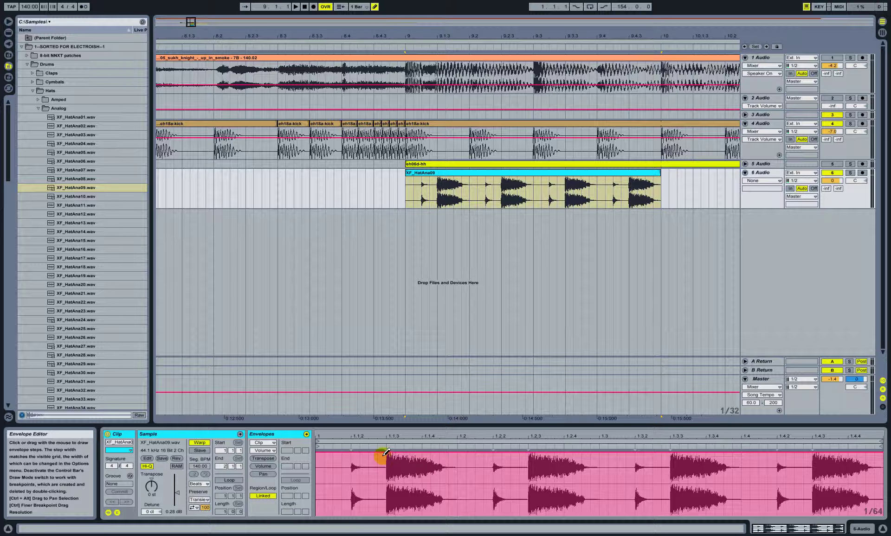
pyautogui.moveTo(384, 455); pyautogui.dragTo(398, 456)
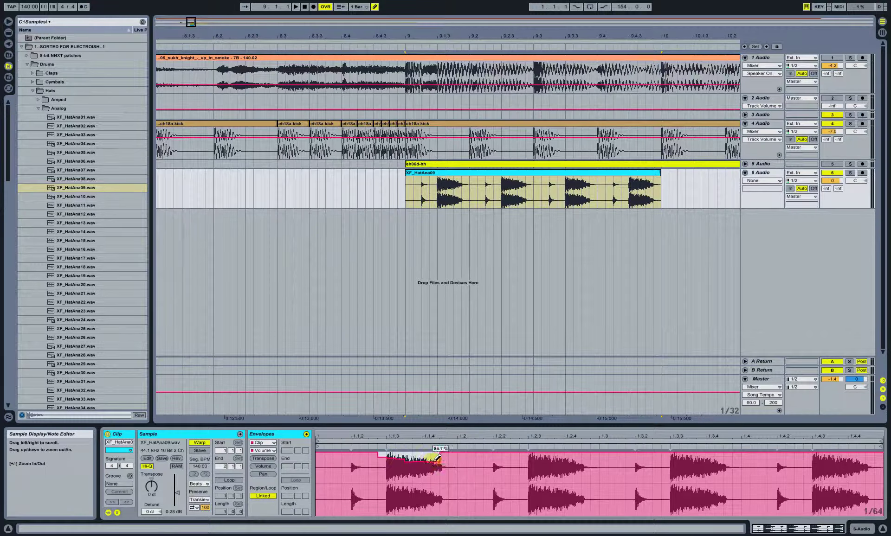
pyautogui.moveTo(454, 454); pyautogui.dragTo(458, 452)
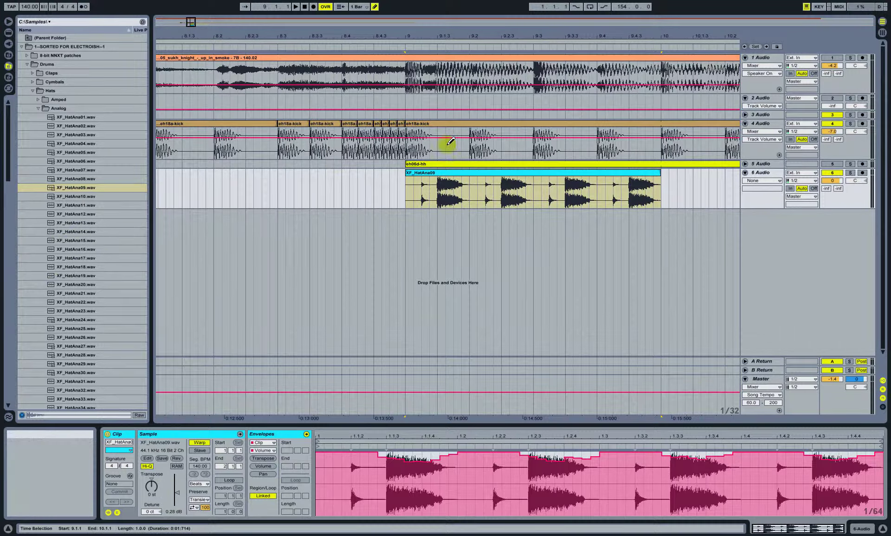
# Step: Unmute track 1, turn on looping for the consolidated hat clip and extend it past bar 11
pyautogui.click(832, 58)
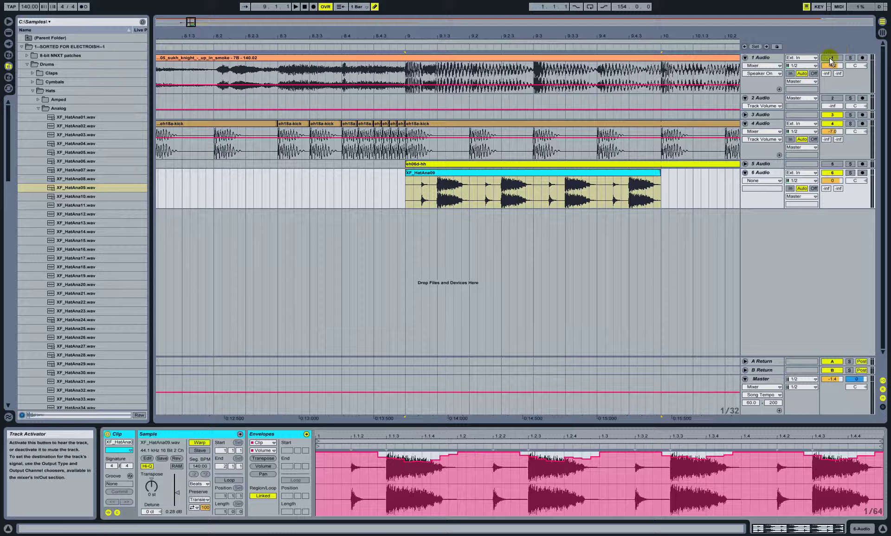
pyautogui.click(229, 480)
pyautogui.moveTo(693, 32); pyautogui.dragTo(458, 32)
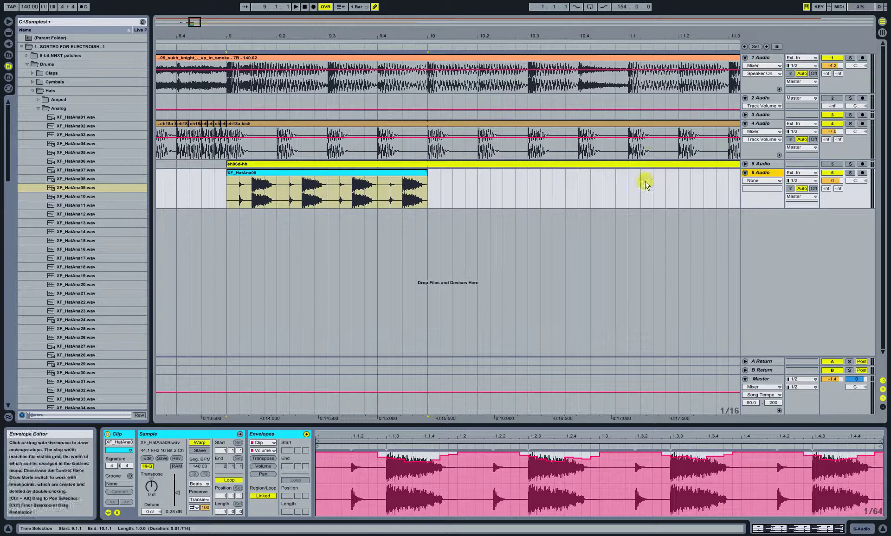
pyautogui.moveTo(426, 172); pyautogui.dragTo(738, 183)
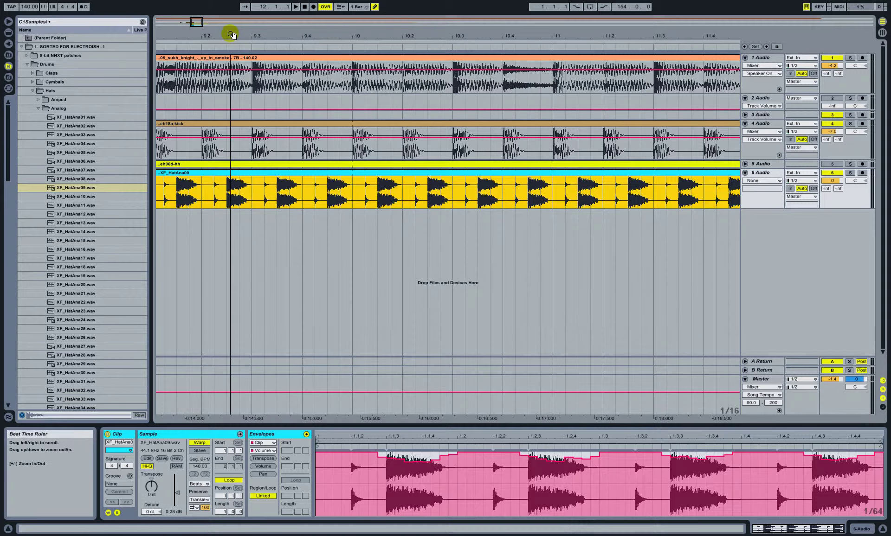
# Step: Lower track 6's volume to -10.2 and extend the looped hat clip to 16.2.1 during playback
pyautogui.moveTo(229, 34); pyautogui.dragTo(229, 30)
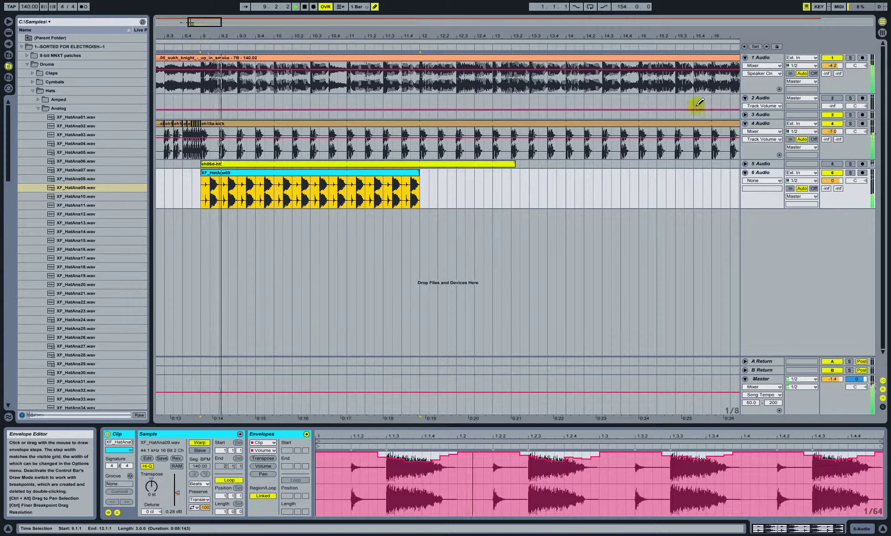
pyautogui.moveTo(833, 180); pyautogui.dragTo(836, 182)
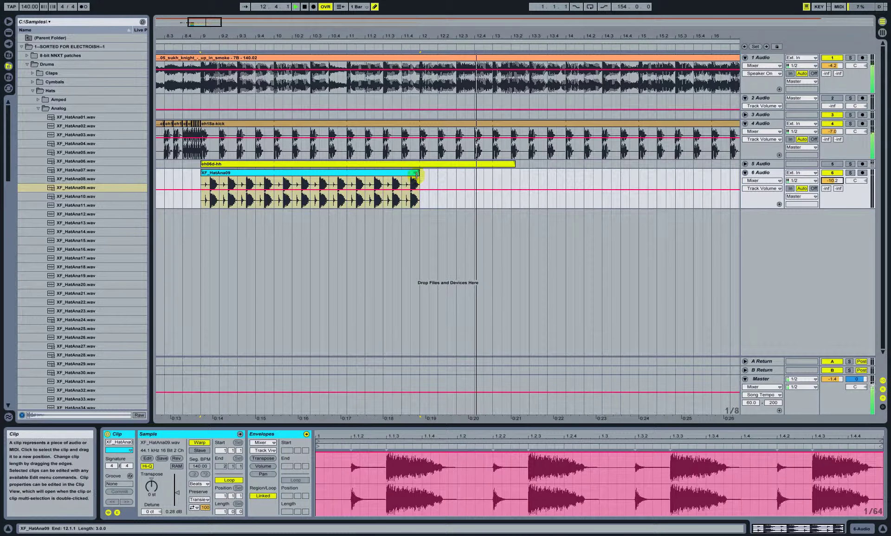
pyautogui.moveTo(421, 174); pyautogui.dragTo(726, 168)
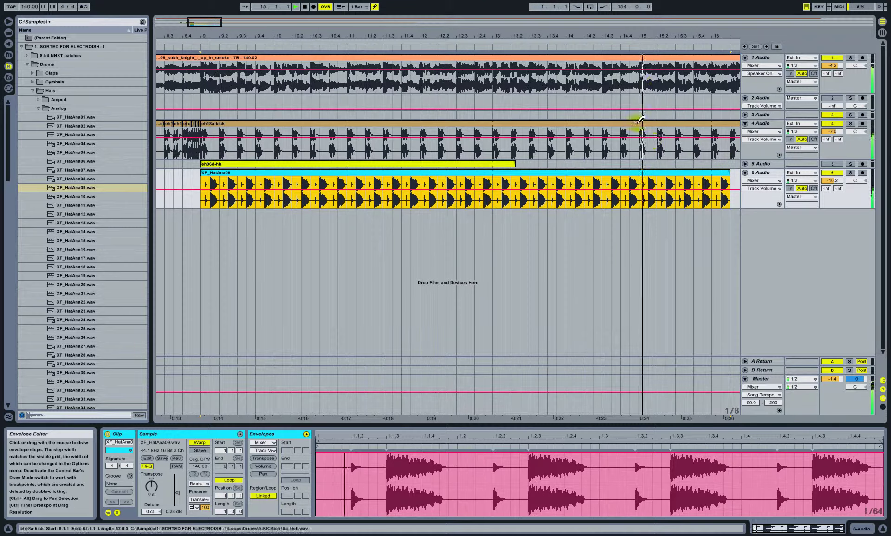
pyautogui.moveTo(659, 34); pyautogui.dragTo(657, 32)
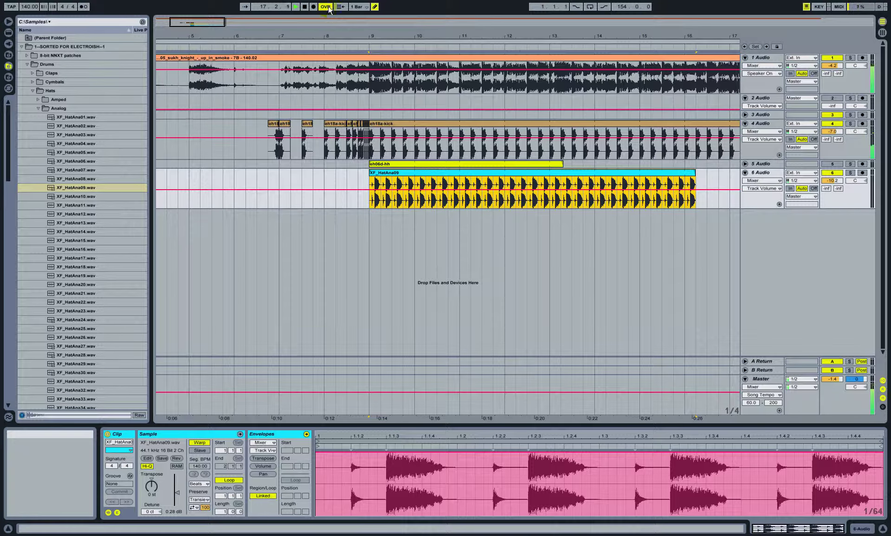
# Step: Replay from just before bar 9 and try detuning the hat clip to 49 ct
pyautogui.click(304, 7)
pyautogui.click(361, 214)
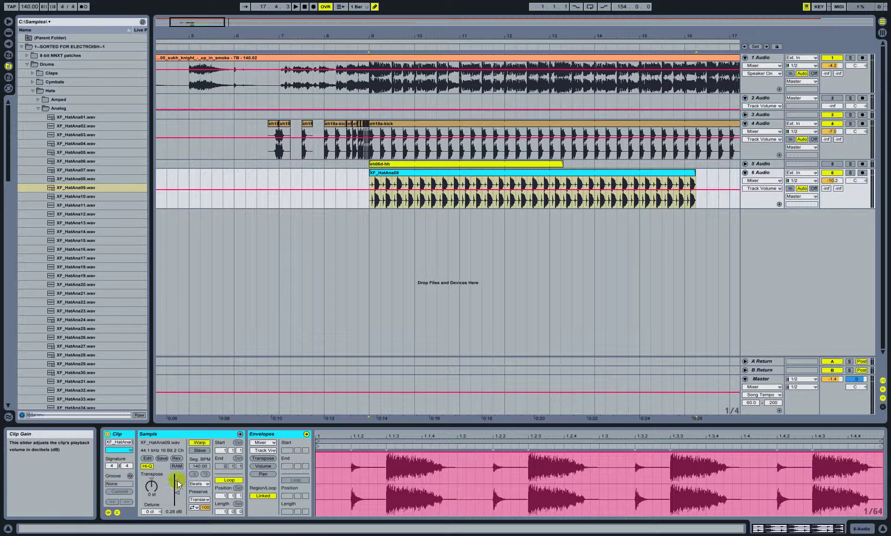
pyautogui.click(362, 46)
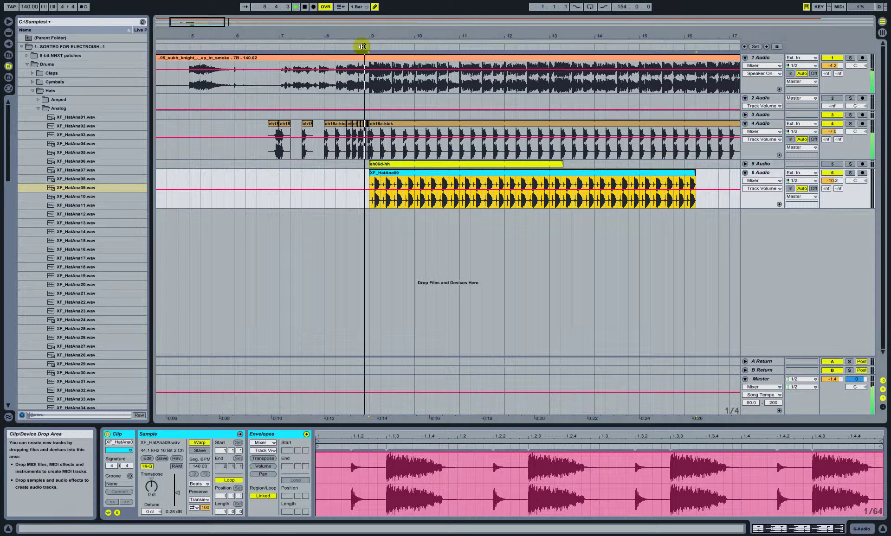
pyautogui.moveTo(149, 513); pyautogui.dragTo(150, 515)
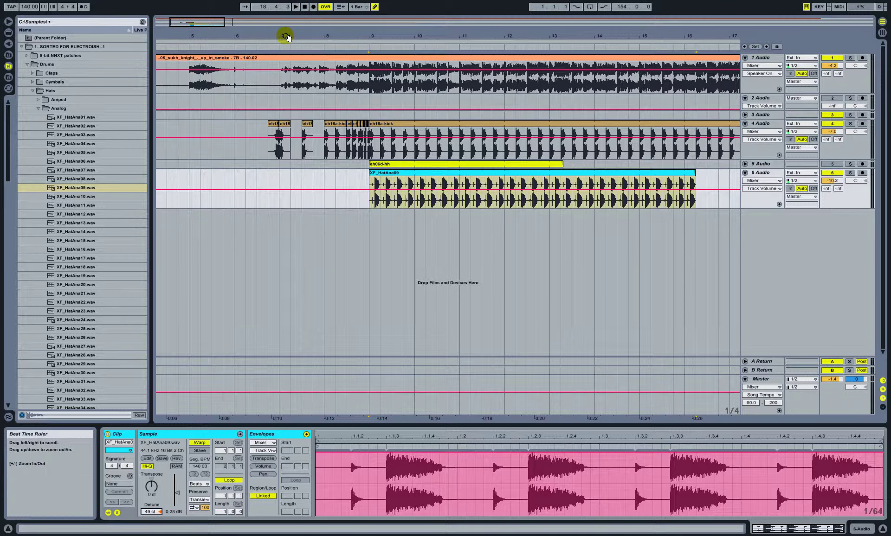
# Step: Play from just before bar 7 while fine-tuning the hat clip's detune to -26 ct, and stop playback
pyautogui.click(272, 46)
pyautogui.click(151, 513)
pyautogui.write('-47')
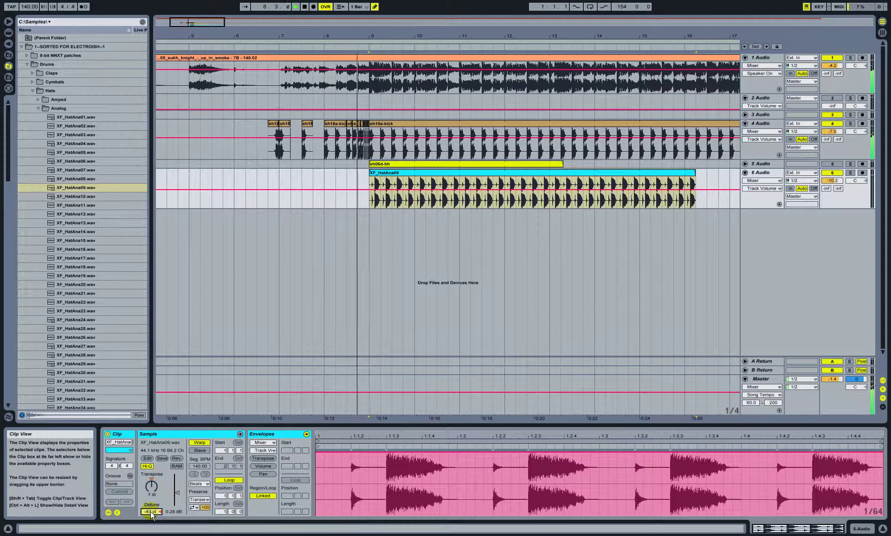
pyautogui.press('Up')
pyautogui.press('Up')
pyautogui.press('Up')
pyautogui.press('Up')
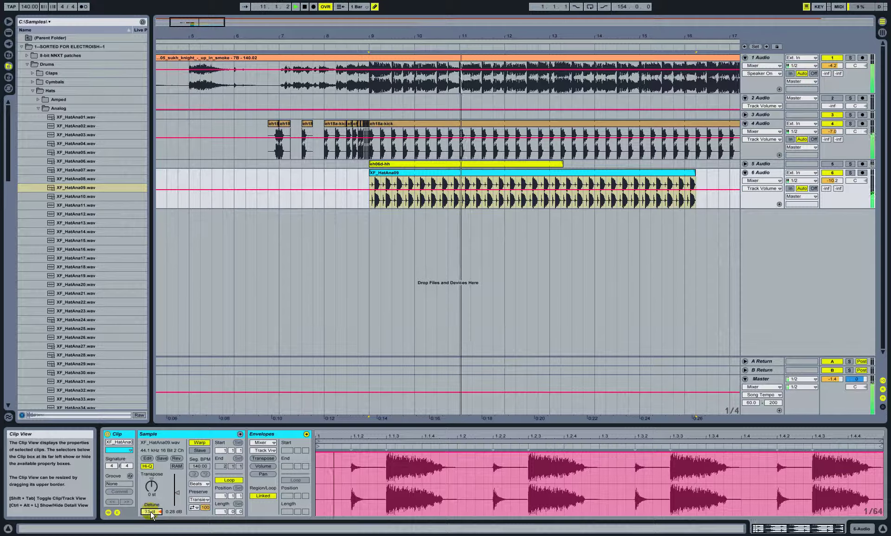
pyautogui.press('Up')
pyautogui.press('Up')
pyautogui.press('Up')
pyautogui.press('Up')
pyautogui.press('Up')
pyautogui.press('Up')
pyautogui.press('Up')
pyautogui.press('Up')
pyautogui.press('Up')
pyautogui.press('Up')
pyautogui.press('Up')
pyautogui.press('Up')
pyautogui.press('Up')
pyautogui.press('Up')
pyautogui.press('Up')
pyautogui.press('Up')
pyautogui.press('Up')
pyautogui.press('Up')
pyautogui.press('Up')
pyautogui.press('Up')
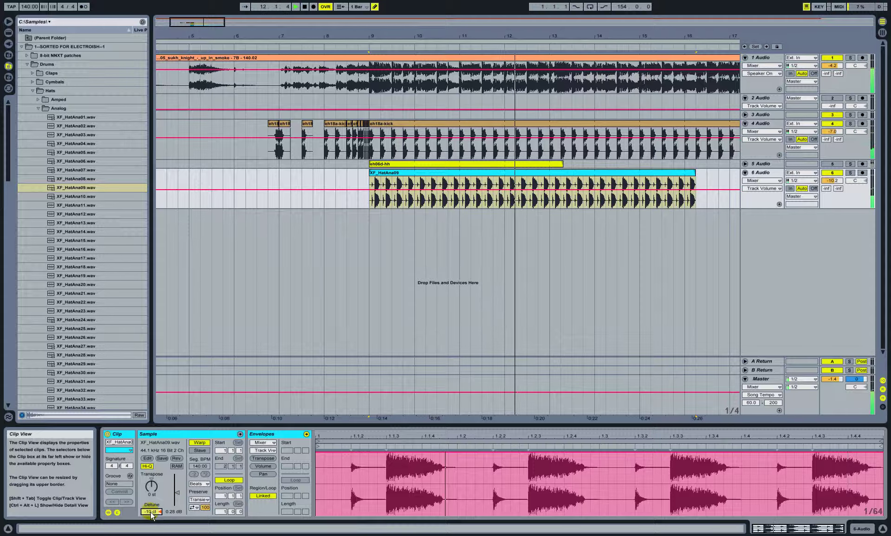
pyautogui.press('Down')
pyautogui.press('Down')
pyautogui.press('Down')
pyautogui.press('Down')
pyautogui.press('Down')
pyautogui.press('Down')
pyautogui.press('Down')
pyautogui.press('Down')
pyautogui.press('Down')
pyautogui.press('Down')
pyautogui.press('Down')
pyautogui.press('Down')
pyautogui.press('Down')
pyautogui.press('Down')
pyautogui.press('Down')
pyautogui.press('Down')
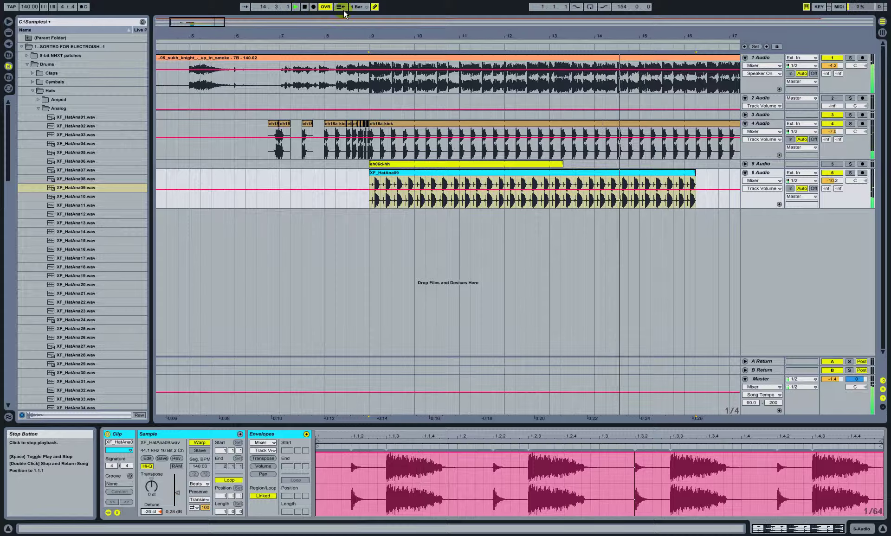
pyautogui.moveTo(368, 36); pyautogui.dragTo(366, 31)
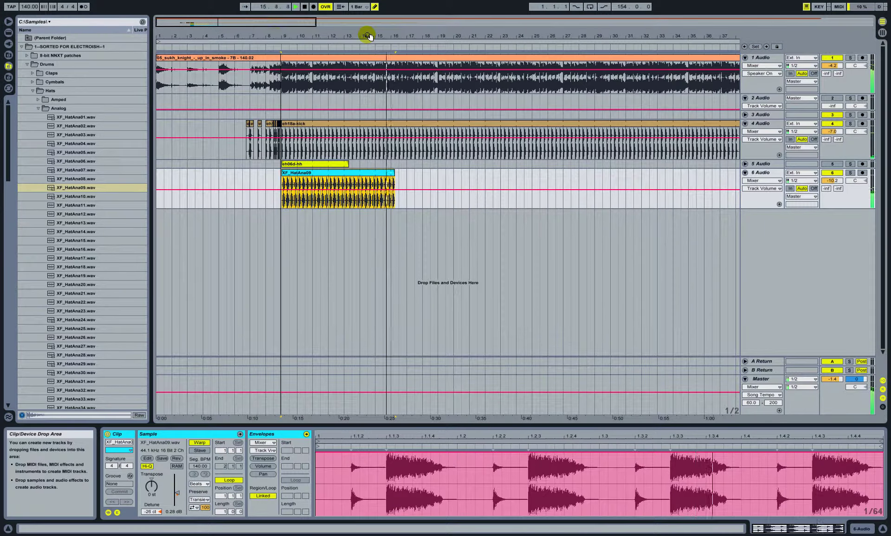
pyautogui.click(304, 6)
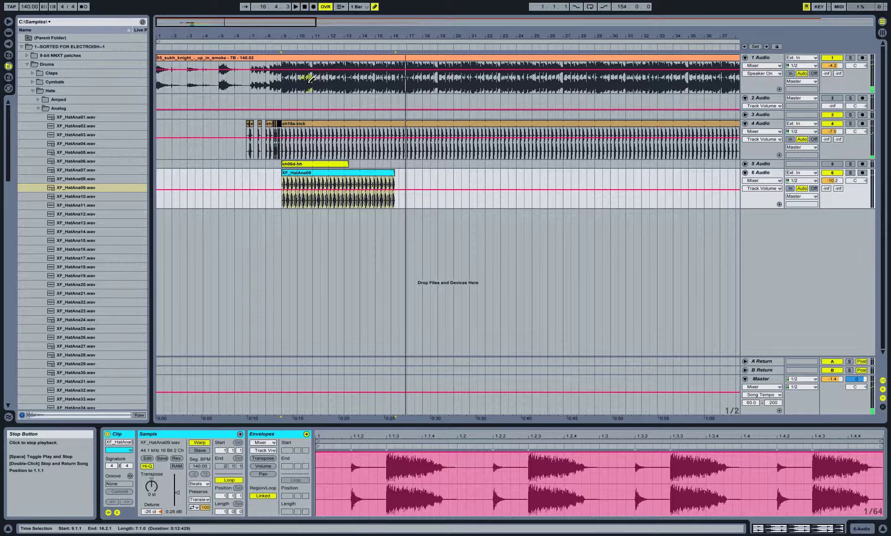
# Step: Collapse the Analog folder, extend the hat clip to 31.1.1 and play from around bar 5
pyautogui.click(38, 109)
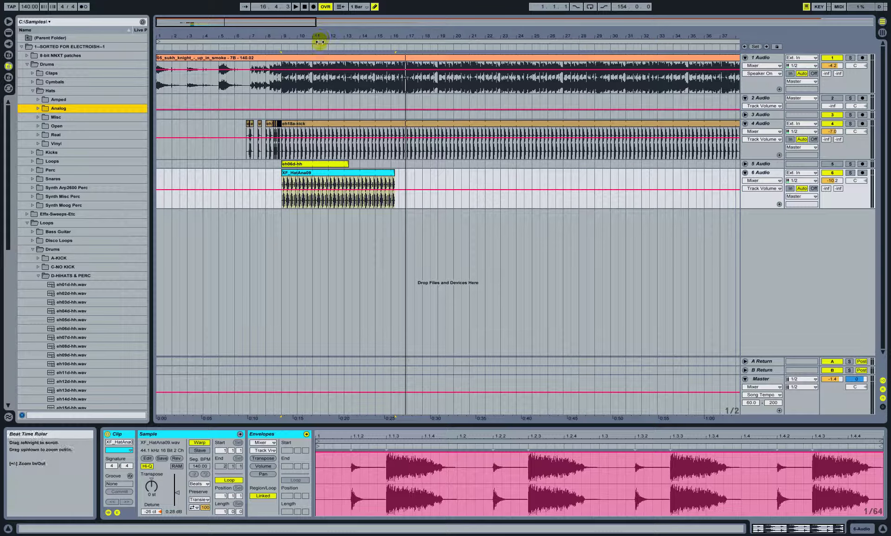
pyautogui.moveTo(392, 172); pyautogui.dragTo(625, 181)
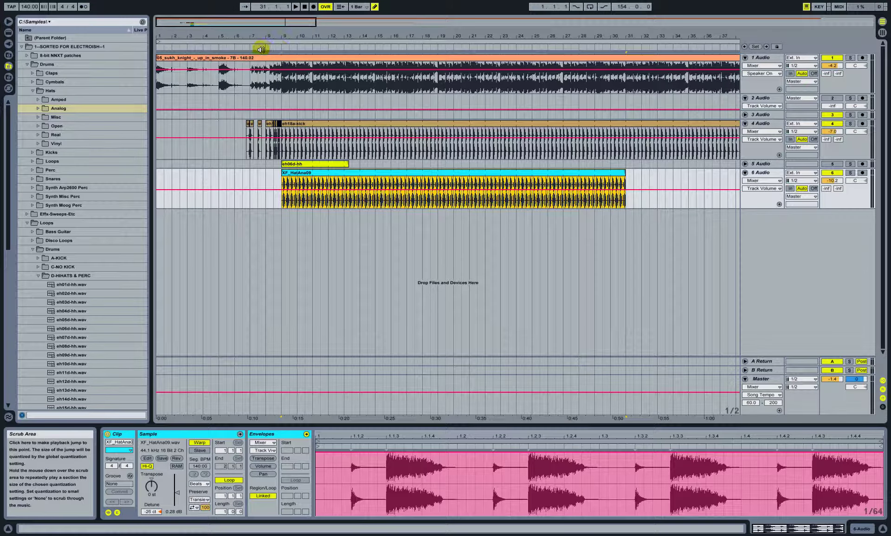
pyautogui.click(224, 48)
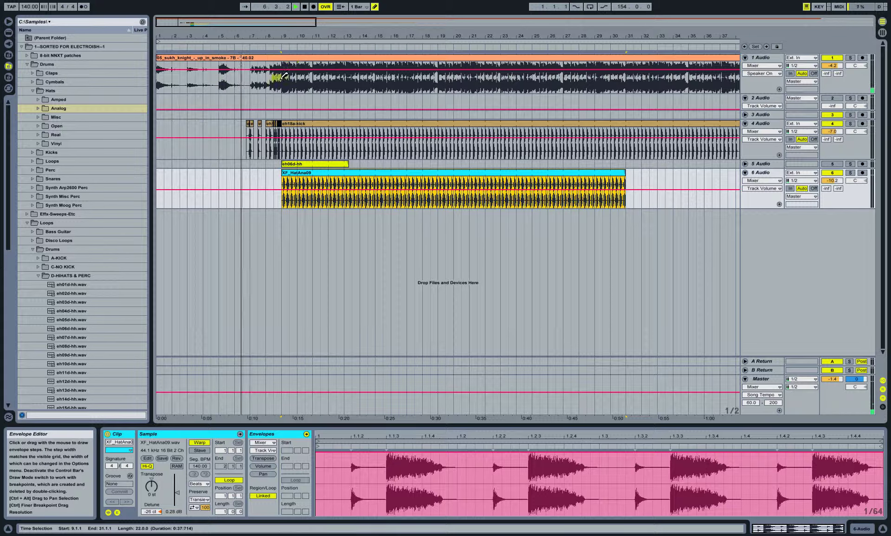
# Step: Turn off draw mode and split track 1's reference clip around 10.3.1–11.1.1 and 12.3.1–13.1.1
pyautogui.click(375, 6)
pyautogui.click(284, 82)
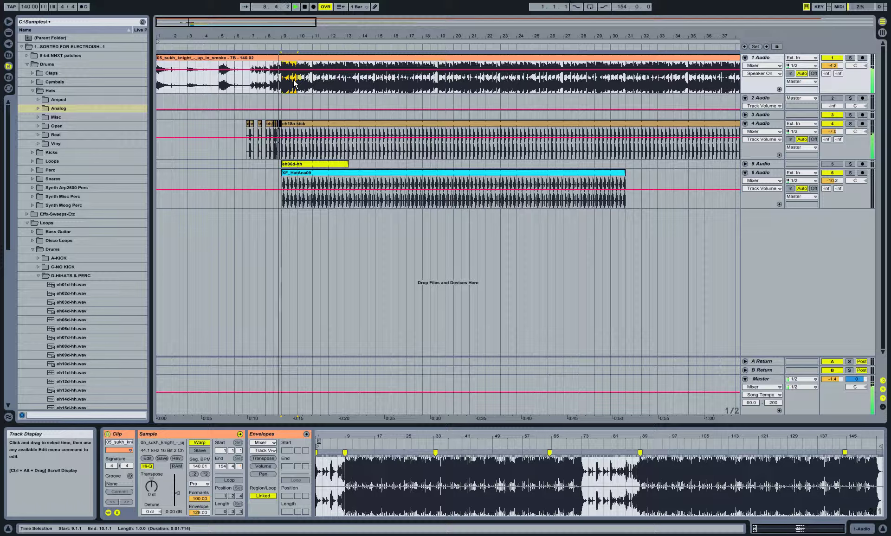
pyautogui.moveTo(305, 64)
pyautogui.mouseDown()
pyautogui.moveTo(342, 65)
pyautogui.moveTo(310, 59)
pyautogui.mouseUp()
pyautogui.hotkey('ctrl', 'e')
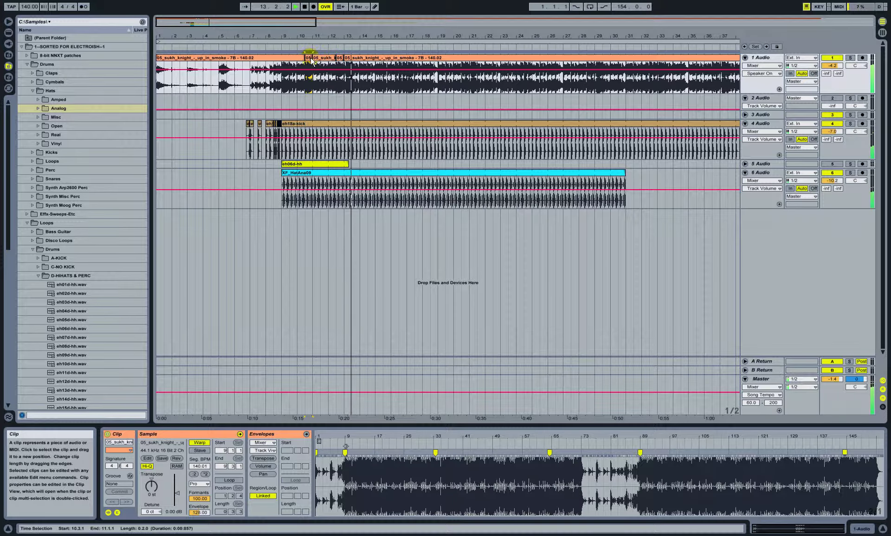
# Step: Try splitting track 1's reference clip around 15.3.1–16.1.1, and undo that split
pyautogui.click(387, 65)
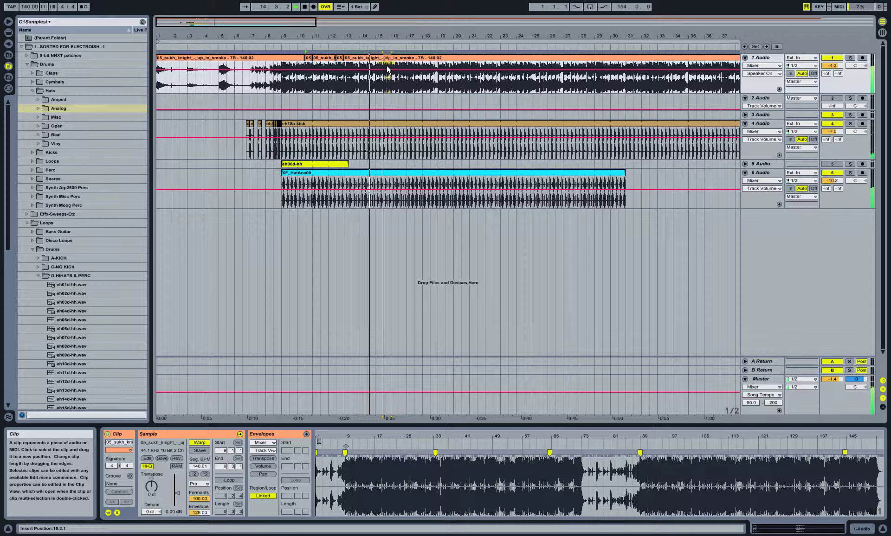
pyautogui.moveTo(386, 64); pyautogui.dragTo(393, 67)
pyautogui.hotkey('ctrl', 'e')
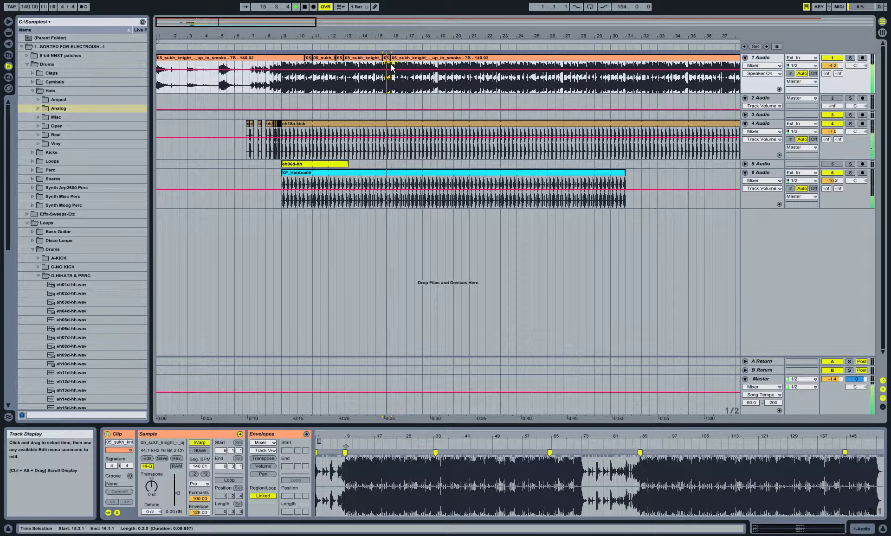
pyautogui.hotkey('ctrl', 'z')
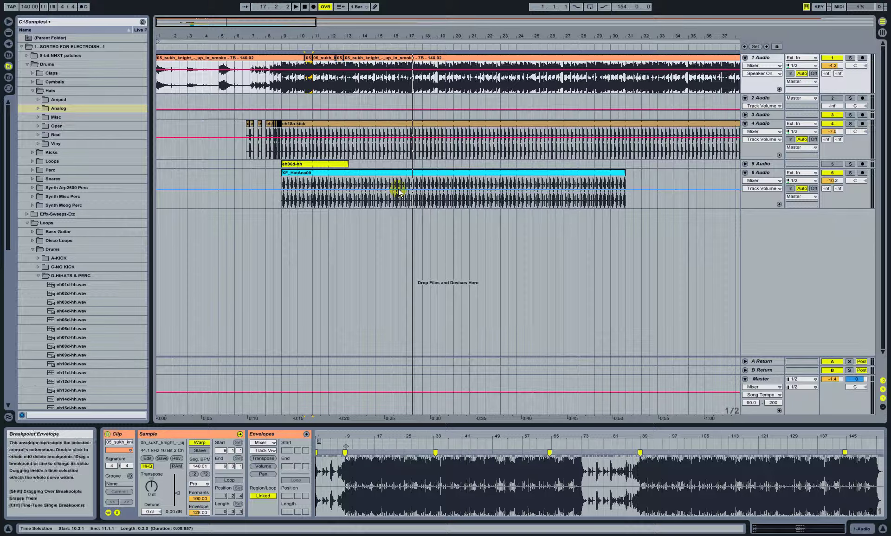
pyautogui.moveTo(849, 521)
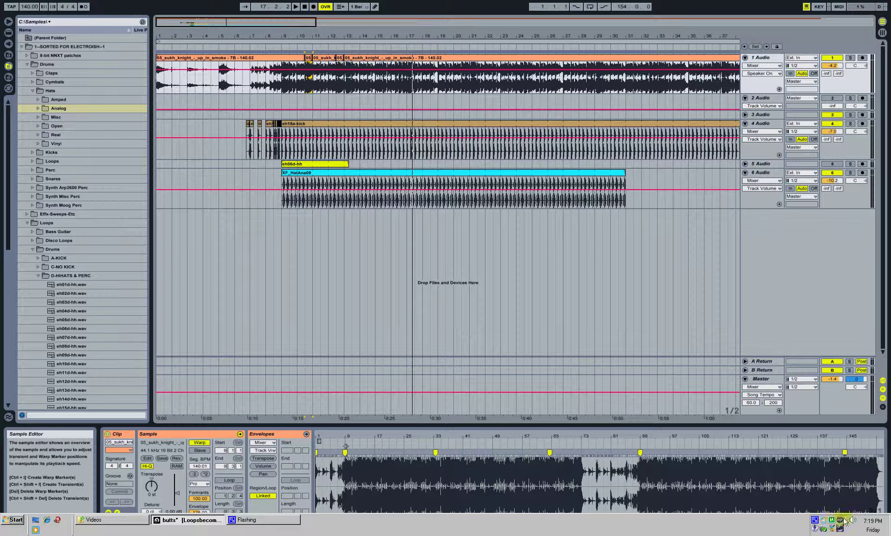